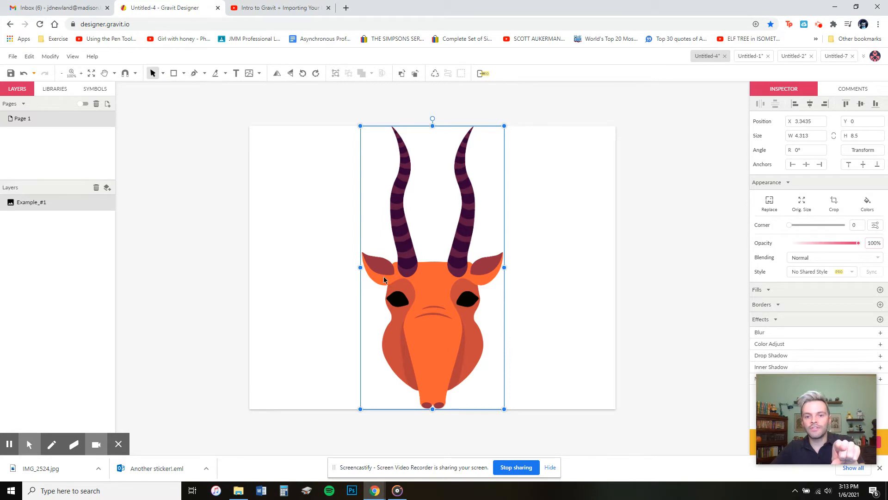
Lower the opacity of the antelope reference image to 28%
{"action": "left_click", "coordinate": [858, 243]}
{"action": "left_click_drag", "start_coordinate": [859, 245], "coordinate": [799, 252]}
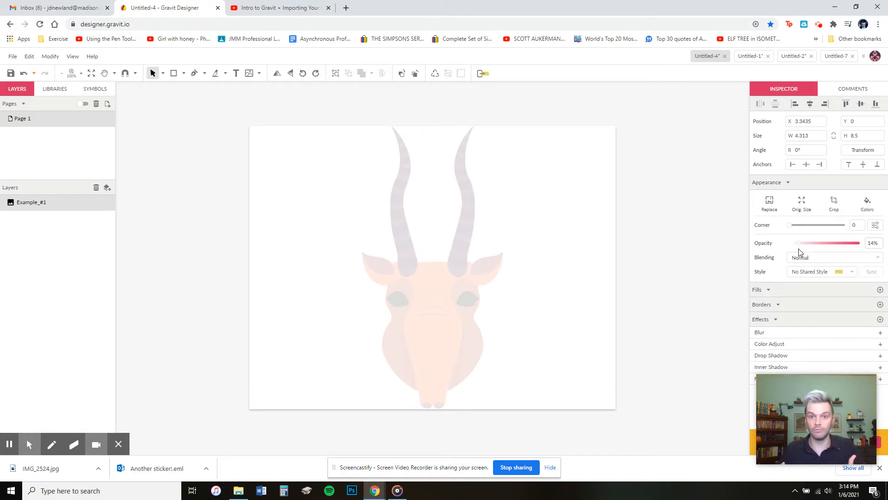
{"action": "left_click_drag", "start_coordinate": [799, 249], "coordinate": [720, 254]}
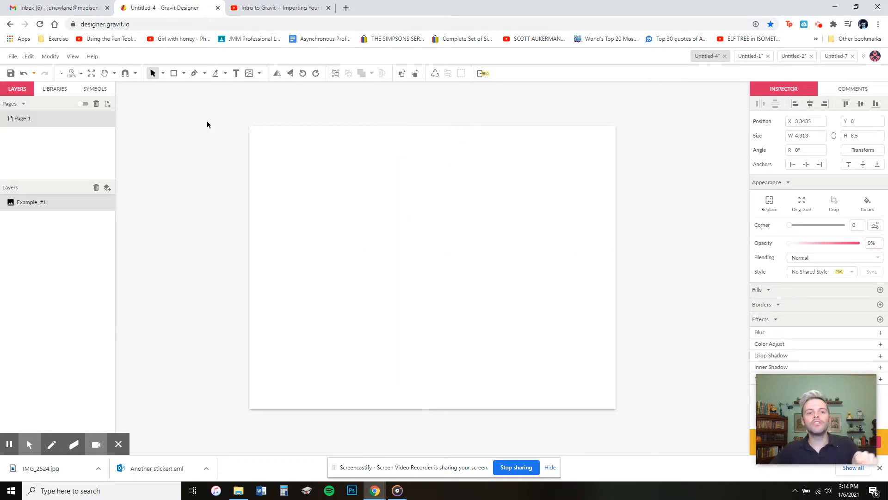
{"action": "left_click_drag", "start_coordinate": [807, 243], "coordinate": [809, 247]}
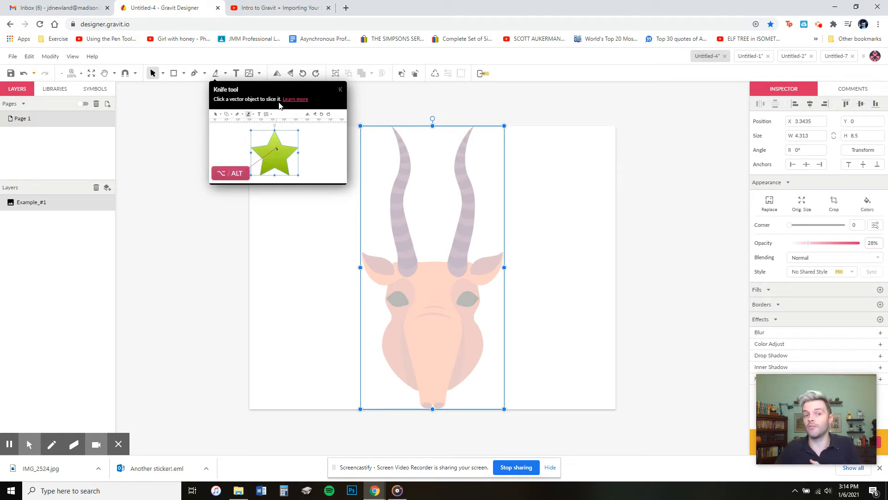
{"action": "left_click", "coordinate": [164, 74]}
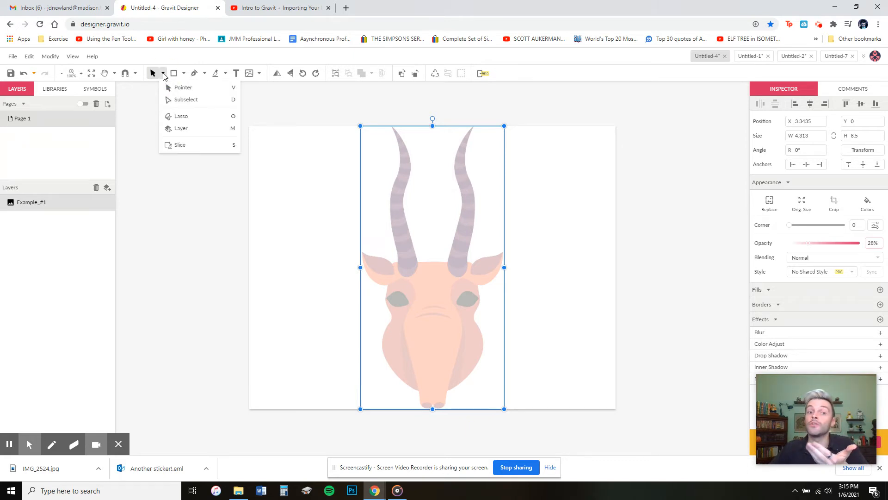
{"action": "left_click", "coordinate": [205, 74]}
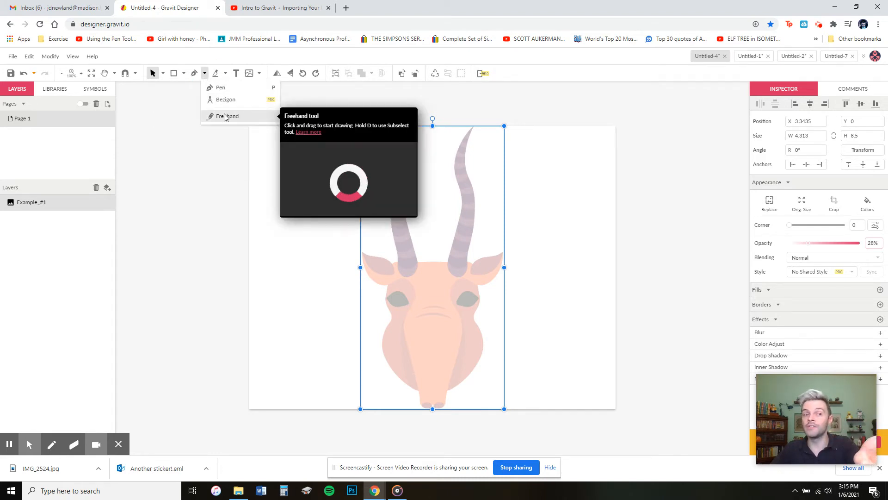
{"action": "left_click", "coordinate": [163, 74]}
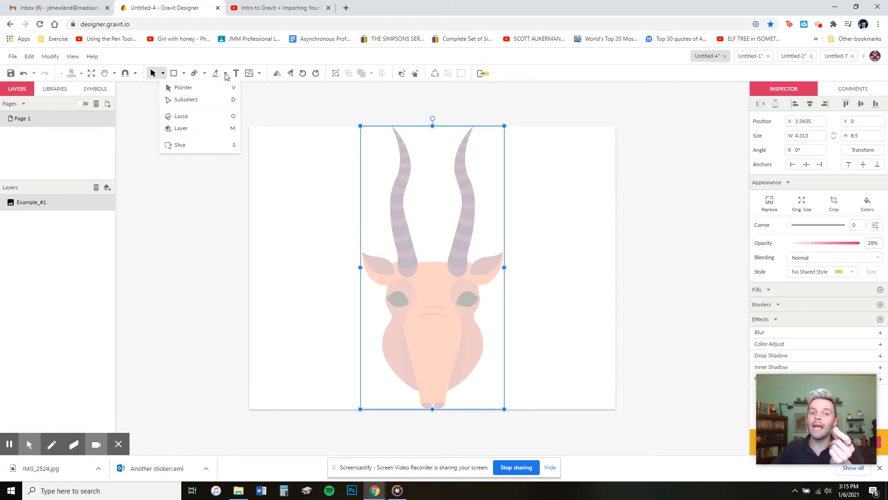
{"action": "left_click", "coordinate": [205, 74]}
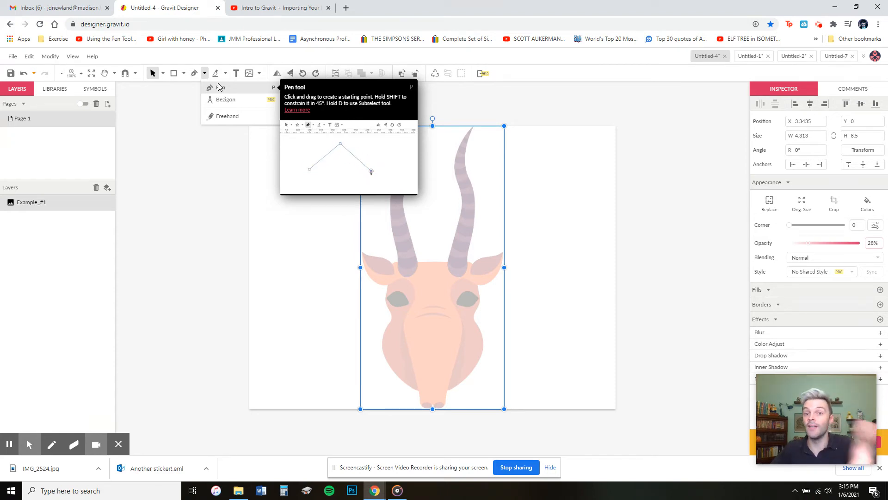
Examine the antelope's ears, eyes and horn bases up close
{"action": "left_click", "coordinate": [220, 87]}
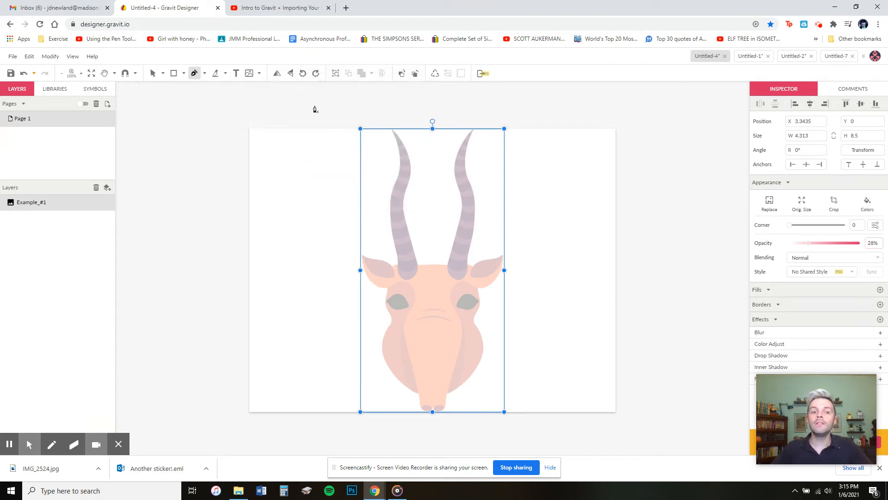
{"action": "left_click", "coordinate": [81, 75]}
{"action": "left_click", "coordinate": [81, 75]}
{"action": "left_click", "coordinate": [81, 75]}
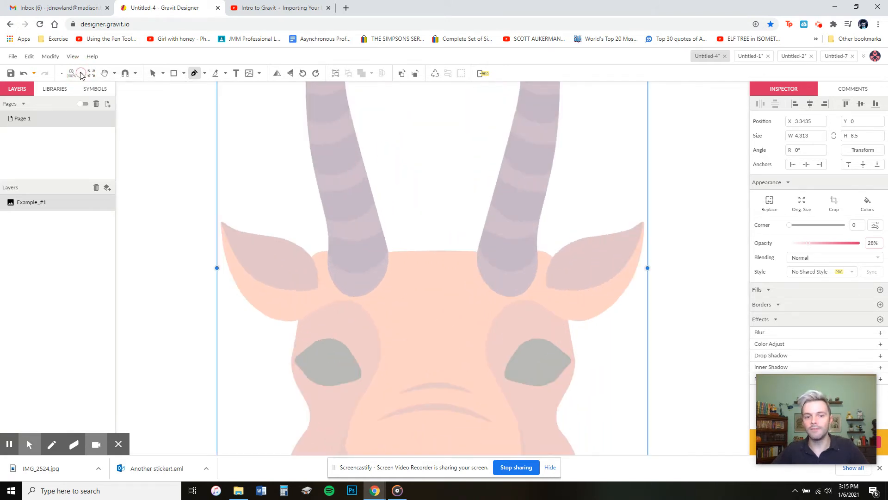
{"action": "left_click", "coordinate": [80, 75]}
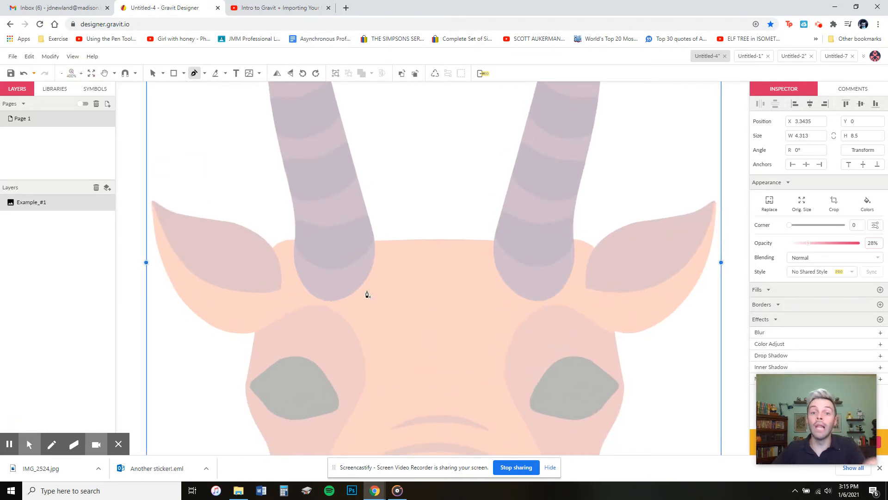
{"action": "scroll", "coordinate": [216, 272], "scroll_direction": "left", "scroll_amount": 1}
{"action": "scroll", "coordinate": [215, 175], "scroll_direction": "up", "scroll_amount": 2}
{"action": "scroll", "coordinate": [215, 175], "scroll_direction": "left", "scroll_amount": 2}
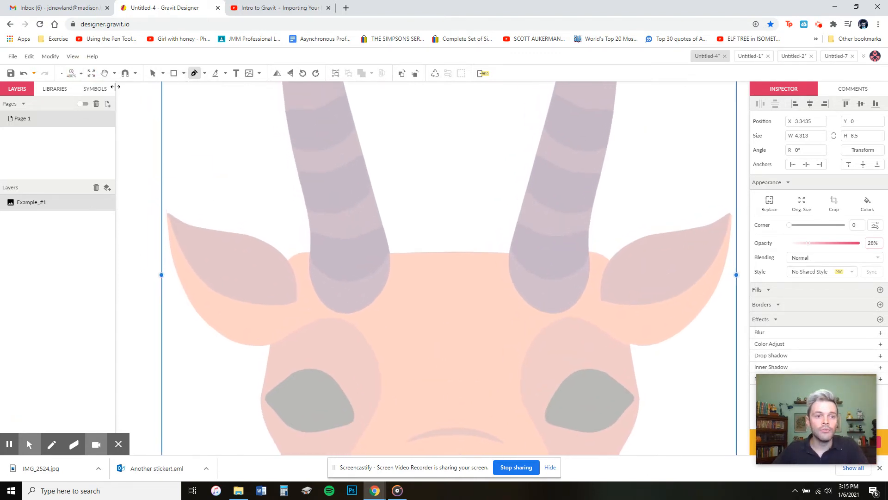
Hide and show the Example_#1 antelope image once, and lock it against editing
{"action": "left_click", "coordinate": [152, 73]}
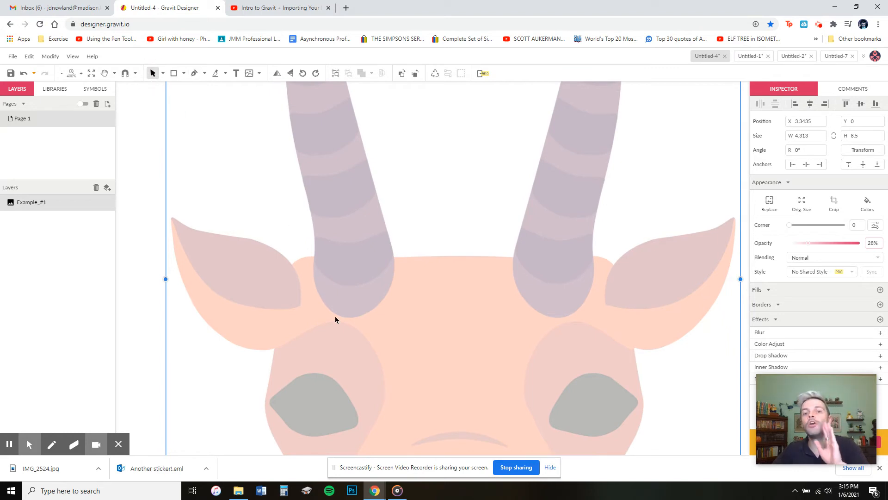
{"action": "left_click", "coordinate": [149, 192]}
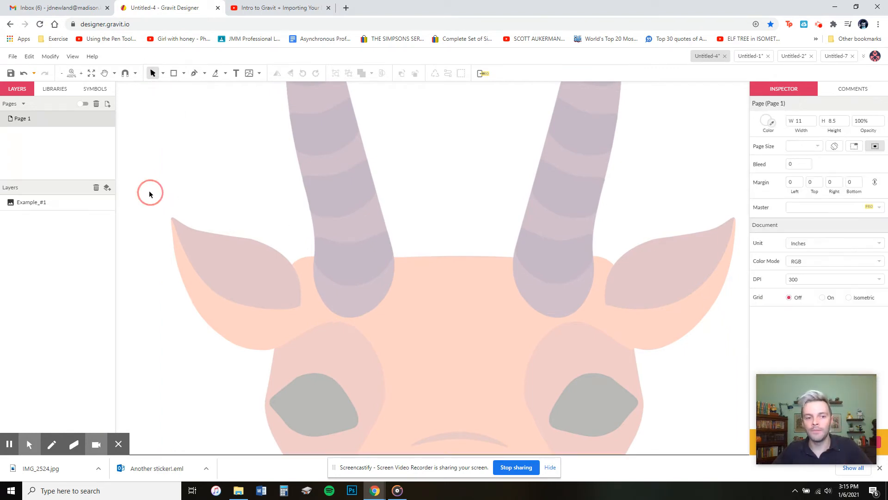
{"action": "left_click", "coordinate": [339, 281]}
{"action": "mouse_move", "coordinate": [75, 208]}
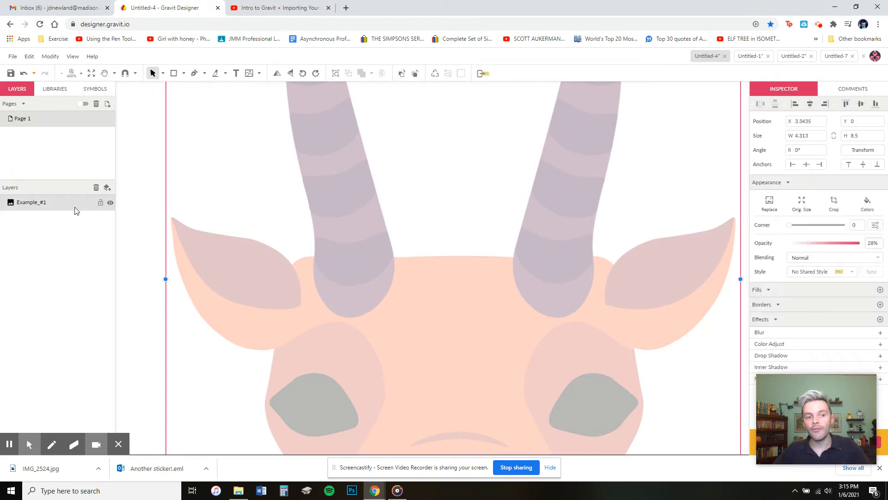
{"action": "left_click", "coordinate": [111, 203]}
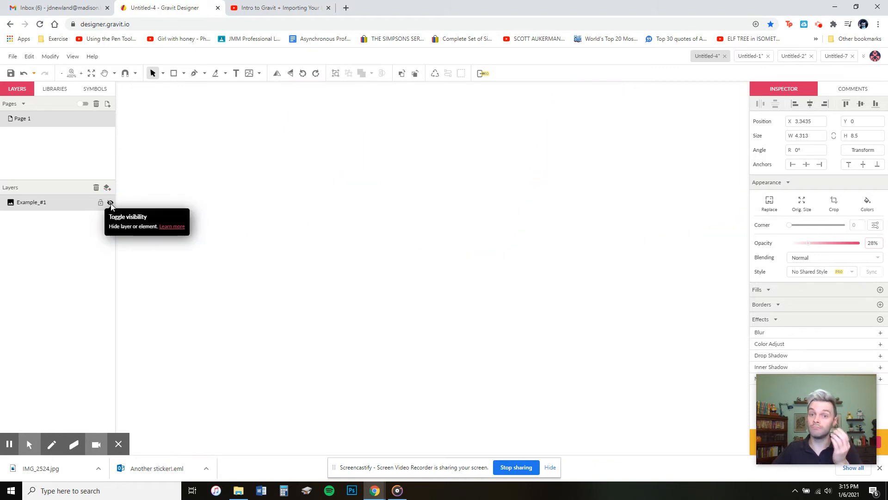
{"action": "left_click", "coordinate": [111, 203]}
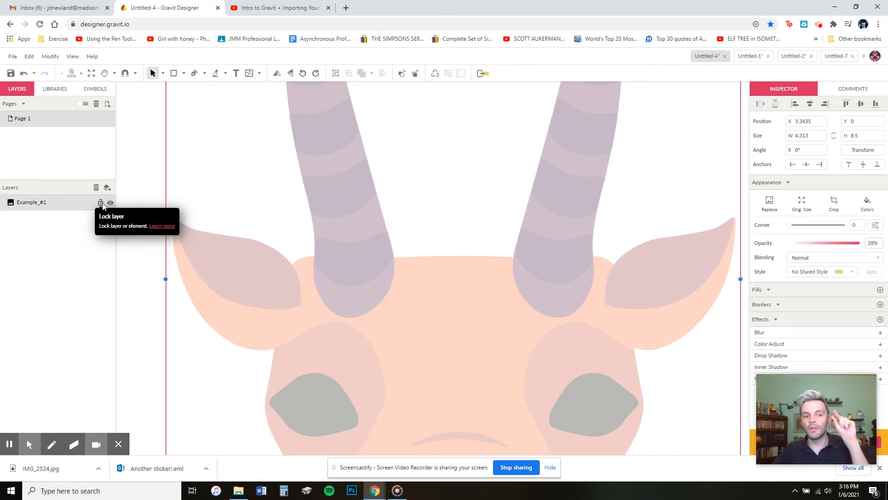
{"action": "left_click", "coordinate": [101, 203]}
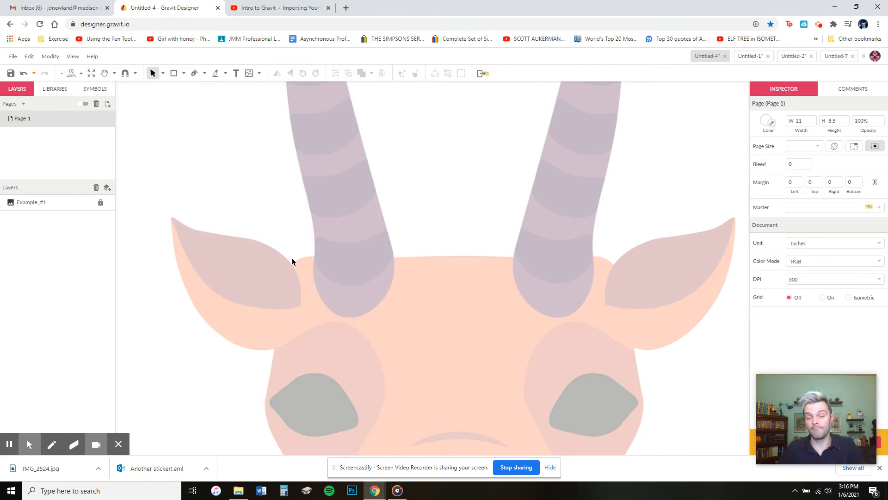
Try a straight Pen tool segment along the upper edge of the antelope's left ear, and undo it
{"action": "left_click", "coordinate": [195, 73]}
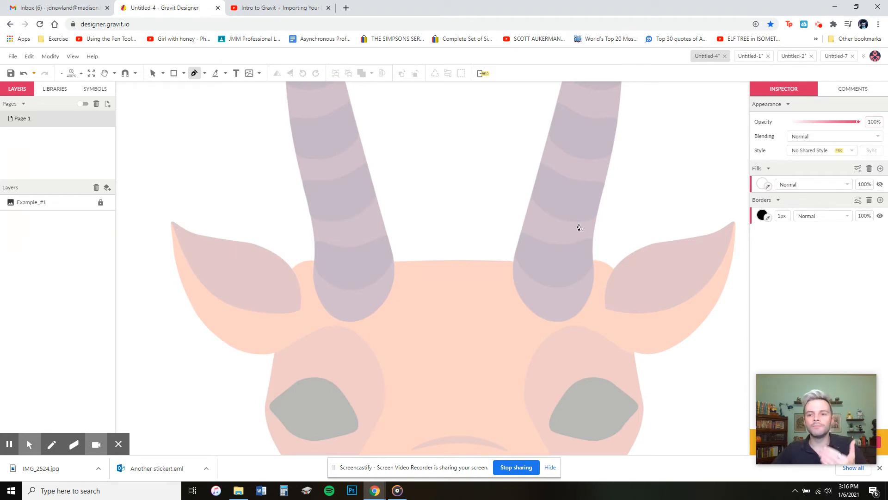
{"action": "scroll", "coordinate": [735, 189], "scroll_direction": "right", "scroll_amount": 1}
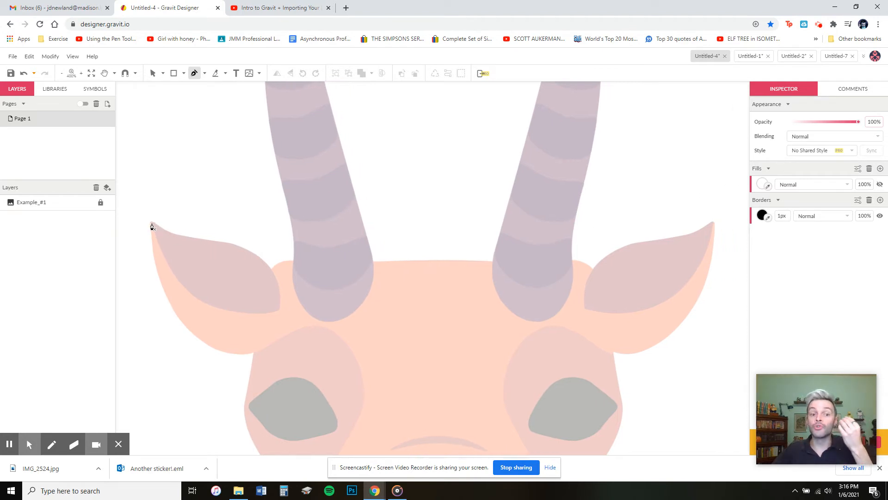
{"action": "left_click", "coordinate": [153, 222]}
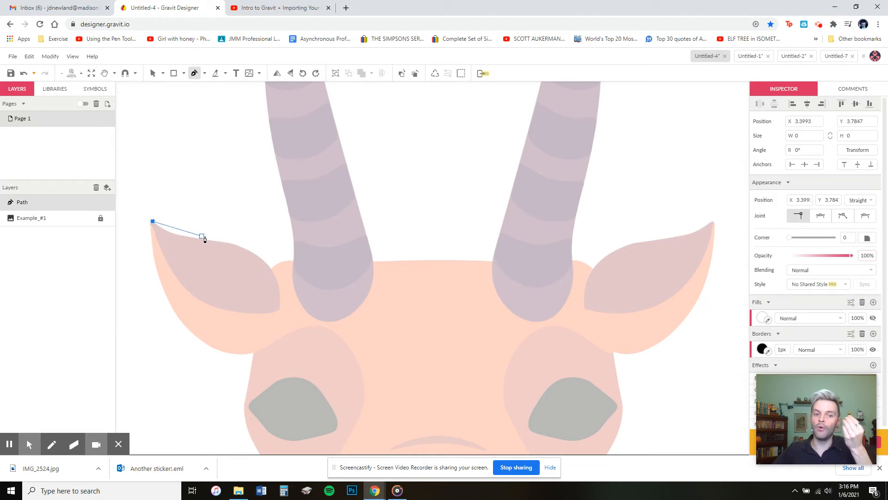
{"action": "left_click", "coordinate": [237, 246]}
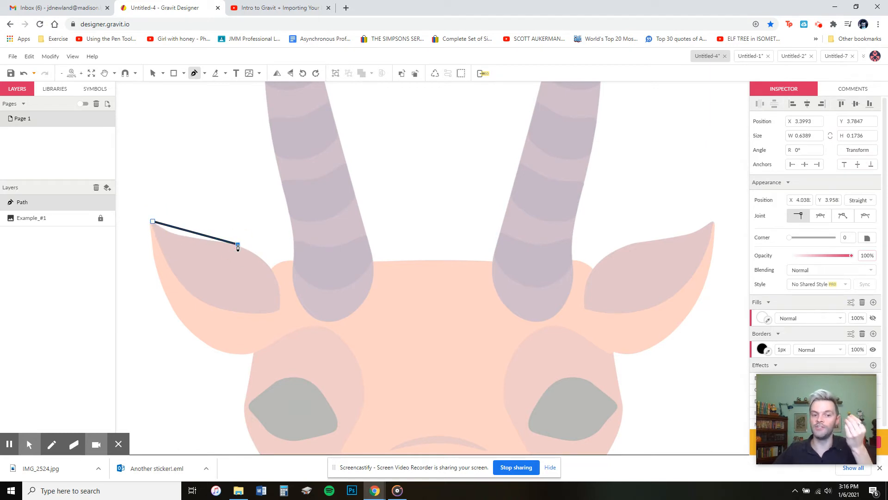
{"action": "key", "text": "ctrl+z"}
{"action": "key", "text": "ctrl+z"}
{"action": "key", "text": "ctrl+z"}
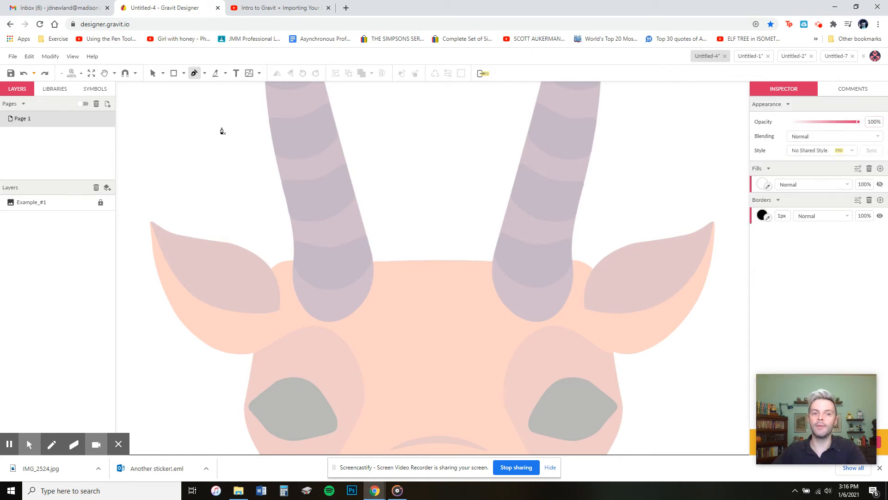
Try a wavy Freehand tool stroke from above the left ear down to the base of the left horn, and undo it
{"action": "left_click", "coordinate": [205, 74]}
{"action": "left_click", "coordinate": [213, 116]}
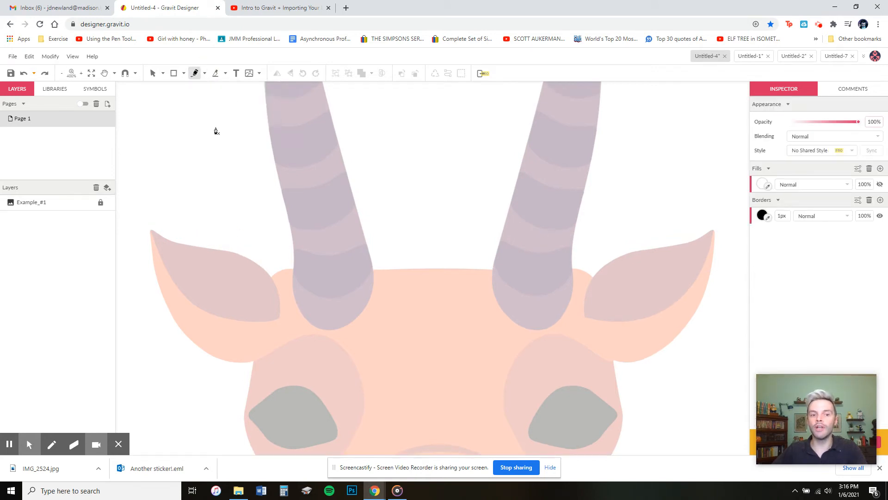
{"action": "mouse_move", "coordinate": [181, 112]}
{"action": "left_mouse_down"}
{"action": "mouse_move", "coordinate": [189, 135]}
{"action": "mouse_move", "coordinate": [221, 143]}
{"action": "mouse_move", "coordinate": [196, 172]}
{"action": "mouse_move", "coordinate": [208, 194]}
{"action": "mouse_move", "coordinate": [253, 211]}
{"action": "mouse_move", "coordinate": [247, 232]}
{"action": "mouse_move", "coordinate": [265, 242]}
{"action": "mouse_move", "coordinate": [294, 305]}
{"action": "left_mouse_up"}
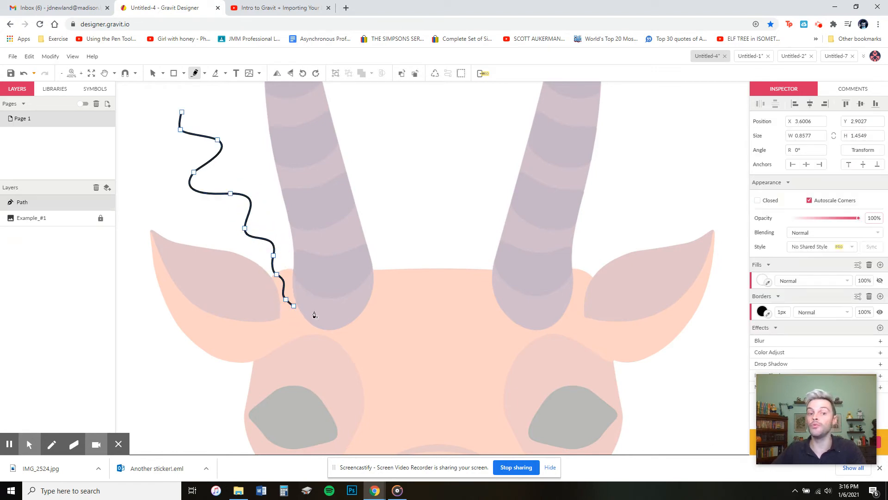
{"action": "key", "text": "ctrl+z"}
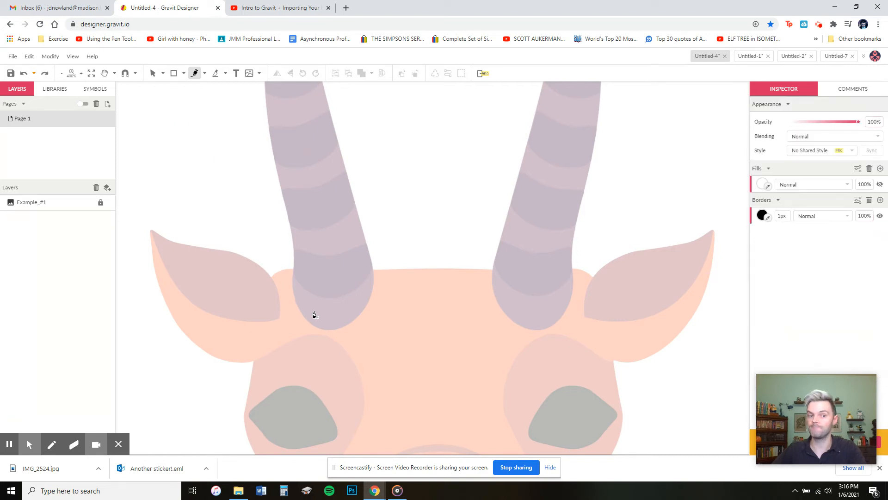
Trace the antelope's left inner ear with the Pen tool as a closed curved path about 0.99 by 0.68 inches
{"action": "left_click", "coordinate": [205, 74]}
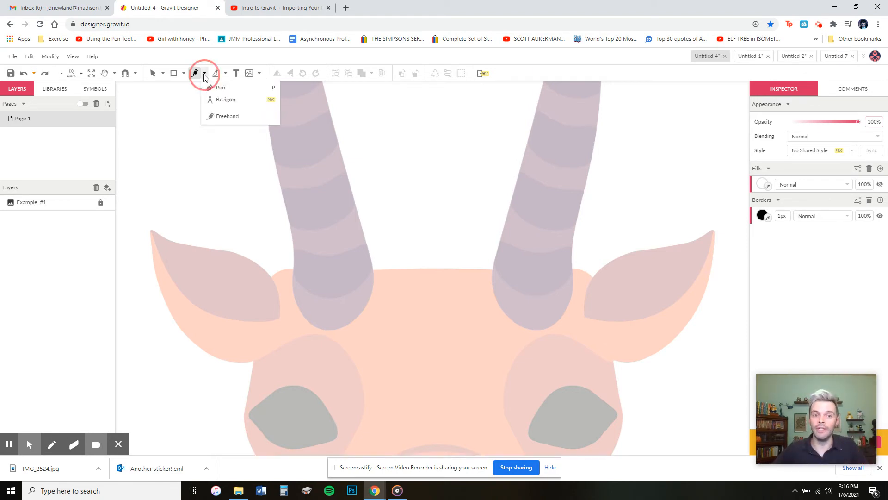
{"action": "left_click", "coordinate": [224, 88]}
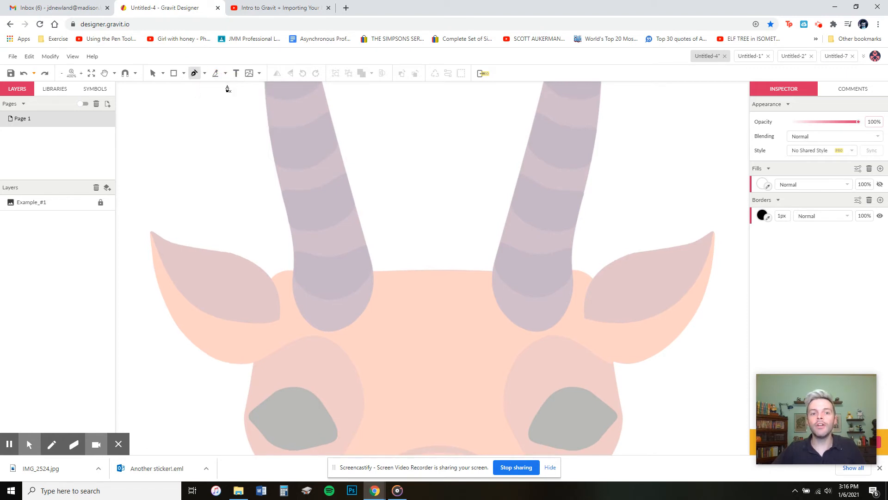
{"action": "left_click", "coordinate": [153, 234]}
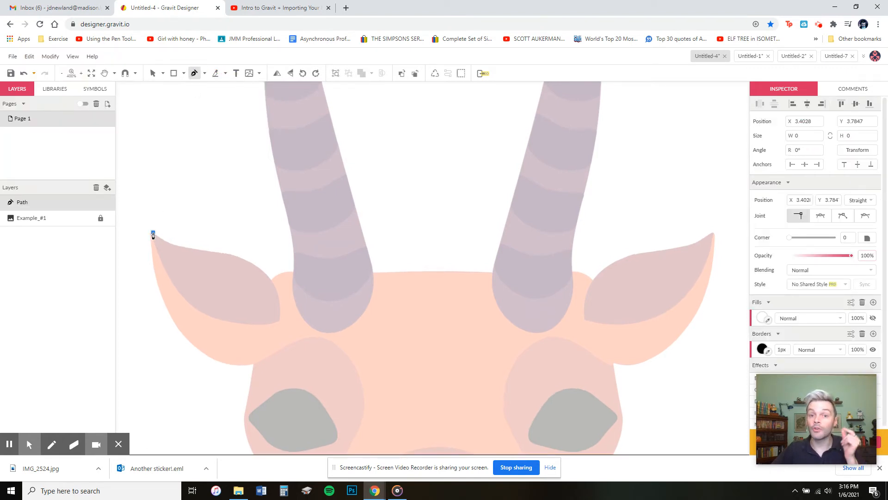
{"action": "left_click", "coordinate": [234, 255]}
{"action": "left_click_drag", "start_coordinate": [235, 257], "coordinate": [268, 250]}
{"action": "left_click_drag", "start_coordinate": [274, 254], "coordinate": [303, 259]}
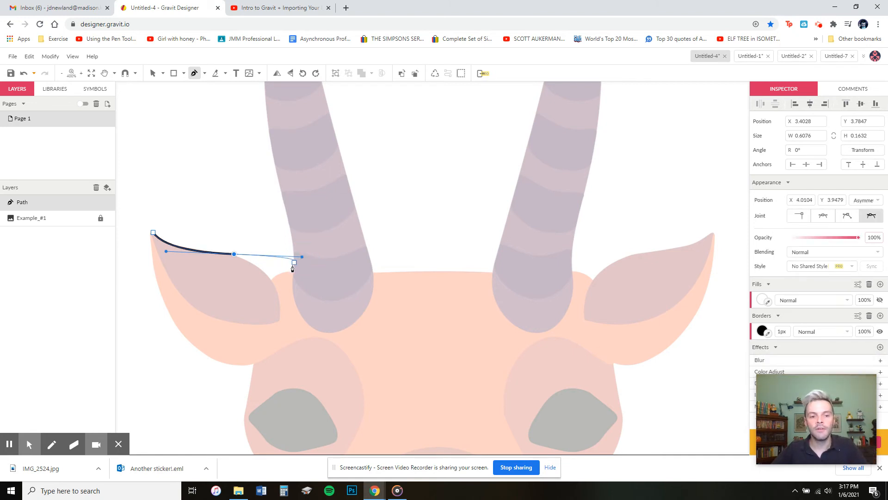
{"action": "left_click", "coordinate": [280, 326]}
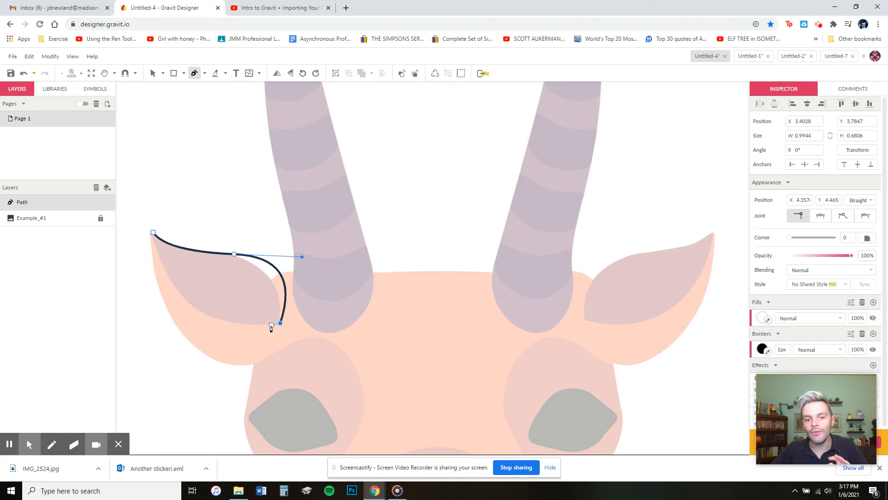
{"action": "left_click_drag", "start_coordinate": [196, 309], "coordinate": [165, 286]}
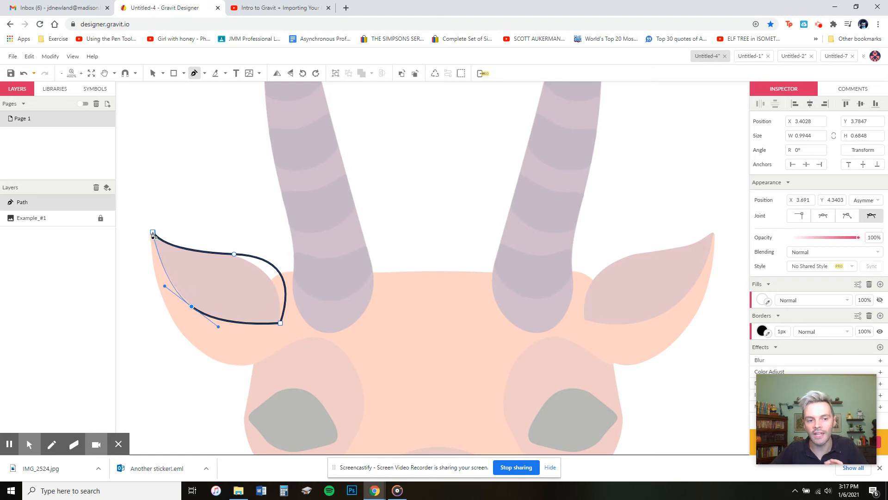
{"action": "left_click", "coordinate": [154, 235]}
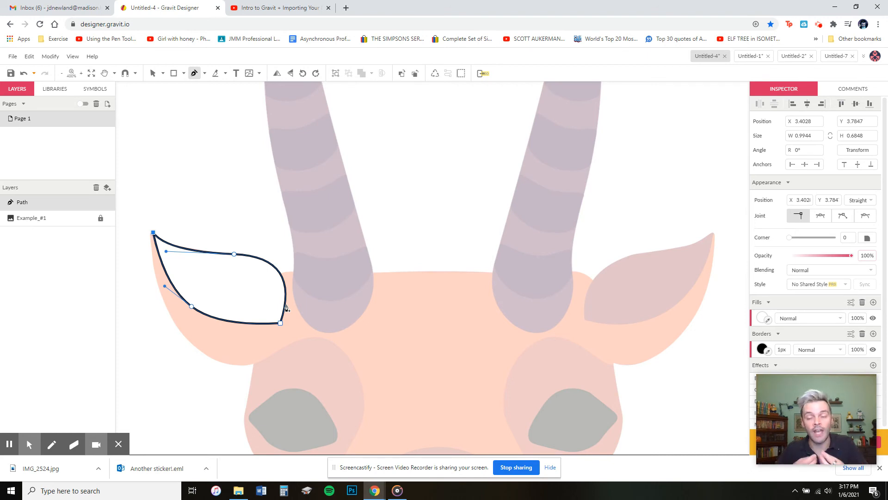
Fill the traced left inner ear shape with solid red, #DD3C3C
{"action": "scroll", "coordinate": [551, 417], "scroll_direction": "down", "scroll_amount": 1}
{"action": "scroll", "coordinate": [706, 377], "scroll_direction": "right", "scroll_amount": 1}
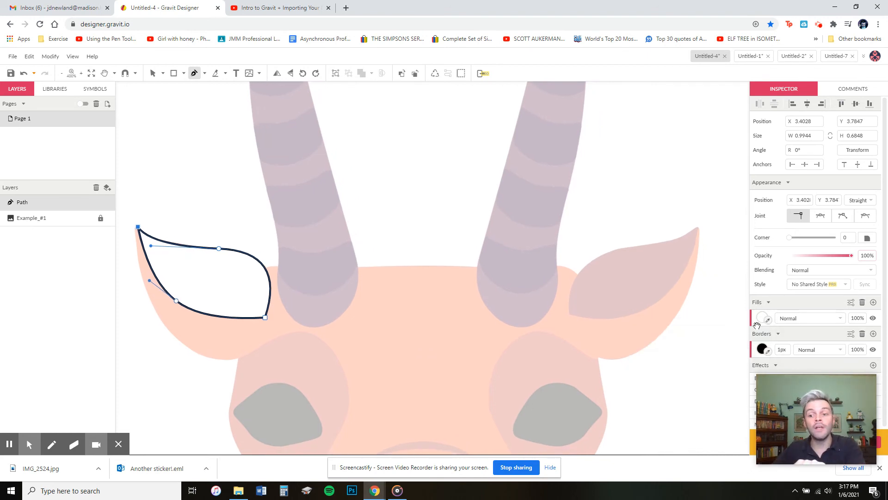
{"action": "scroll", "coordinate": [750, 350], "scroll_direction": "right", "scroll_amount": 1}
{"action": "left_click", "coordinate": [761, 319]}
{"action": "left_click", "coordinate": [845, 177]}
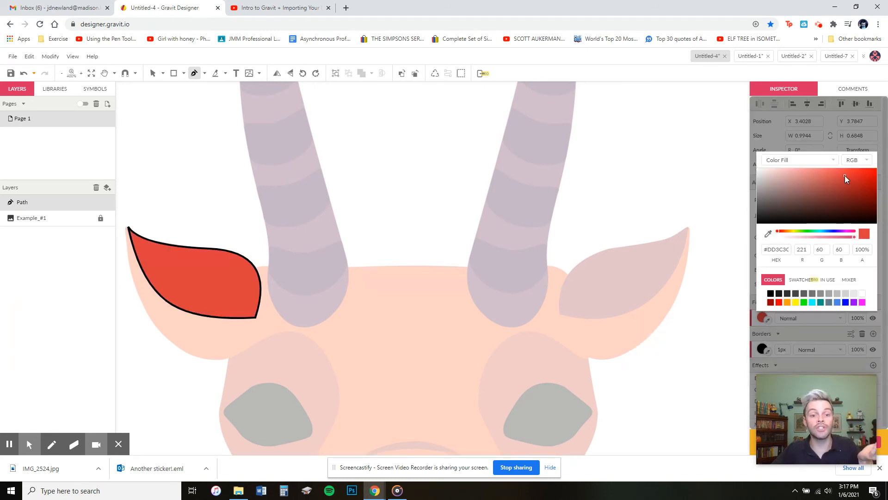
{"action": "left_click", "coordinate": [751, 190]}
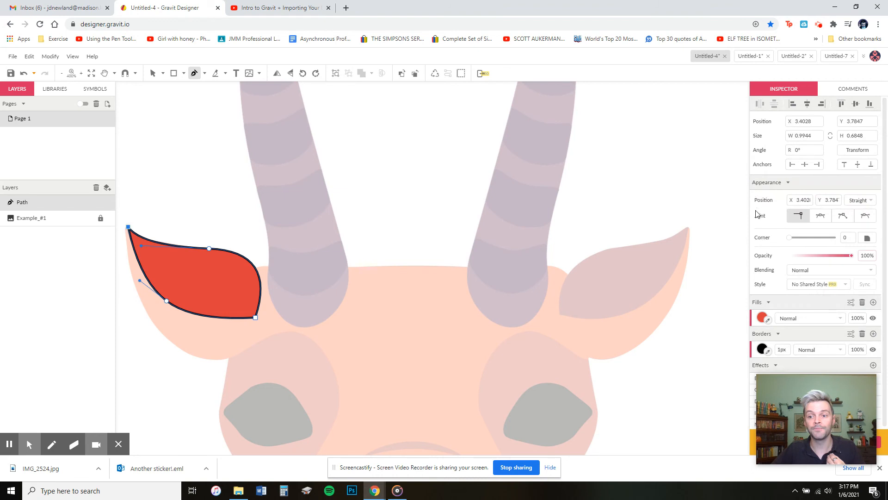
Match the left inner ear shape's border colour to its red fill, #DD3C3C, by sampling it with the eyedropper
{"action": "left_click", "coordinate": [761, 349]}
{"action": "left_click_drag", "start_coordinate": [828, 253], "coordinate": [839, 215]}
{"action": "left_click", "coordinate": [805, 263]}
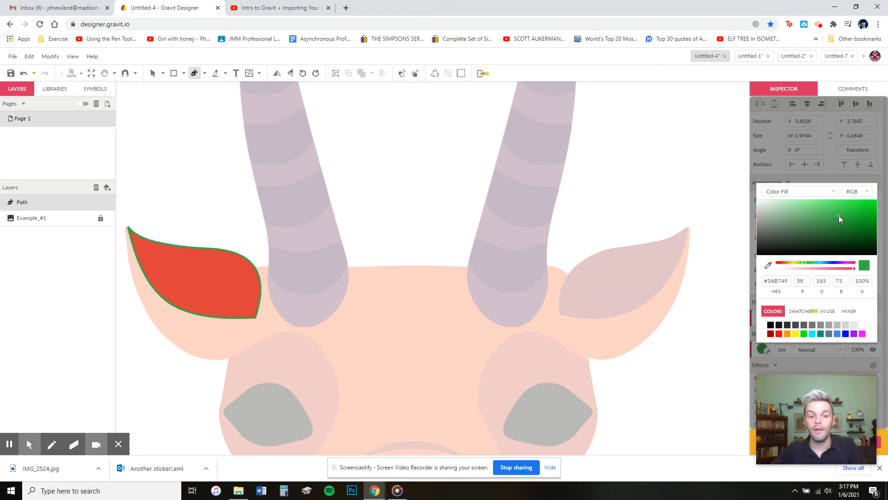
{"action": "left_click", "coordinate": [768, 266]}
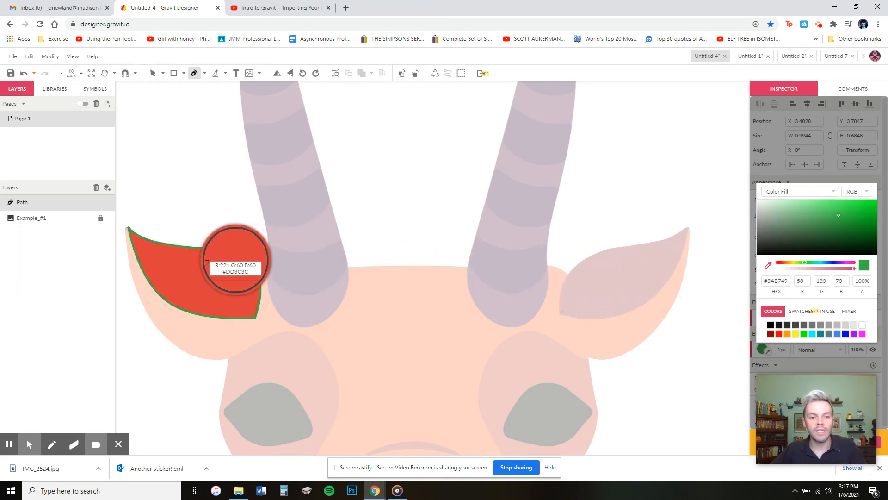
{"action": "left_click", "coordinate": [175, 279]}
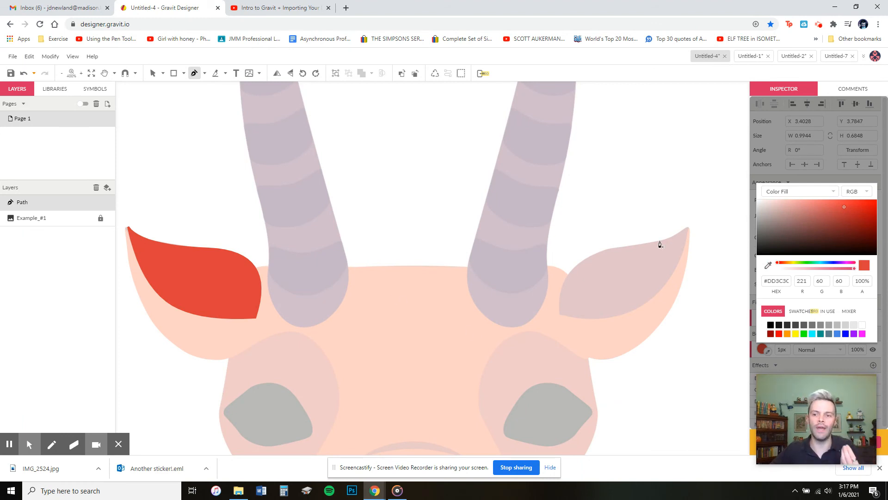
{"action": "left_click_drag", "start_coordinate": [716, 262], "coordinate": [541, 285]}
{"action": "key", "text": "ctrl+z"}
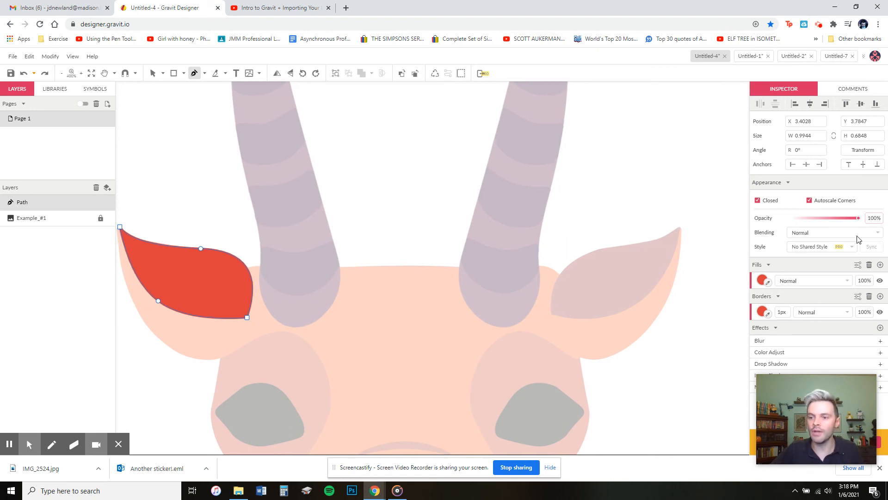
Set the left inner ear shape's opacity to 40% and shift the whole shape slightly to X 3.3932, Y 3.7925
{"action": "left_click_drag", "start_coordinate": [859, 222], "coordinate": [817, 223]}
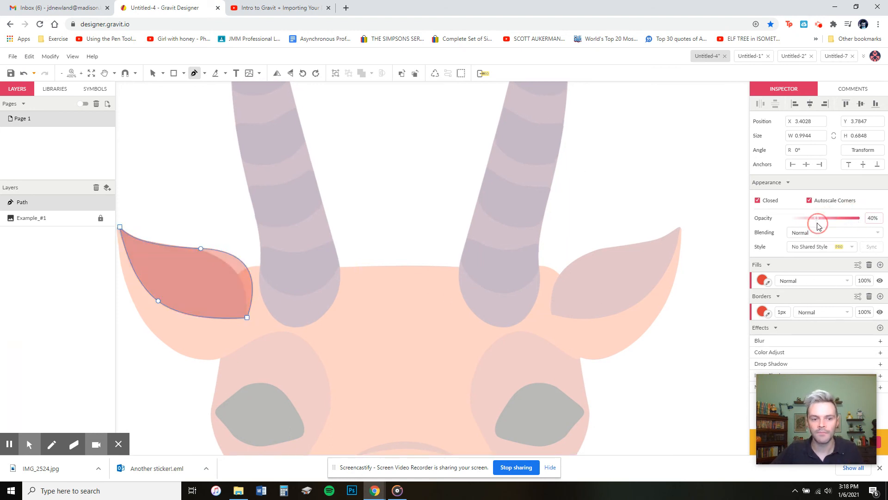
{"action": "left_click", "coordinate": [81, 74]}
{"action": "left_click", "coordinate": [81, 74]}
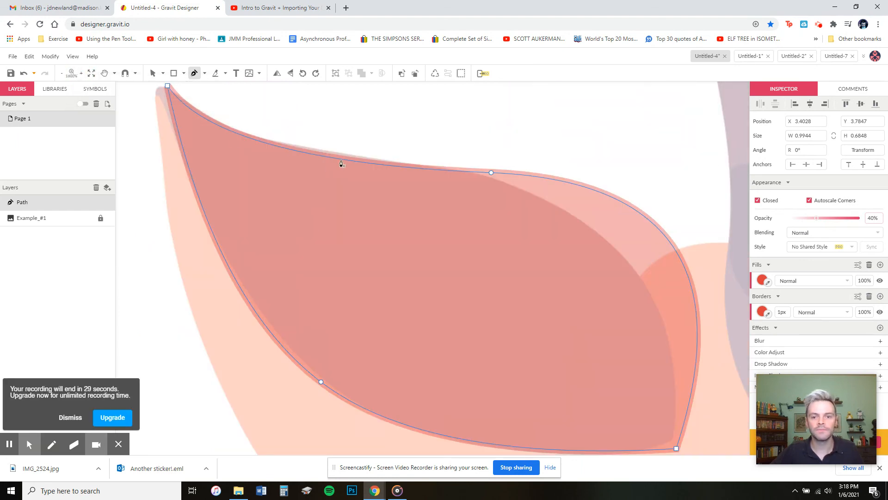
{"action": "scroll", "coordinate": [192, 86], "scroll_direction": "up", "scroll_amount": 1}
{"action": "left_click", "coordinate": [152, 74]}
{"action": "left_click_drag", "start_coordinate": [346, 262], "coordinate": [323, 271]}
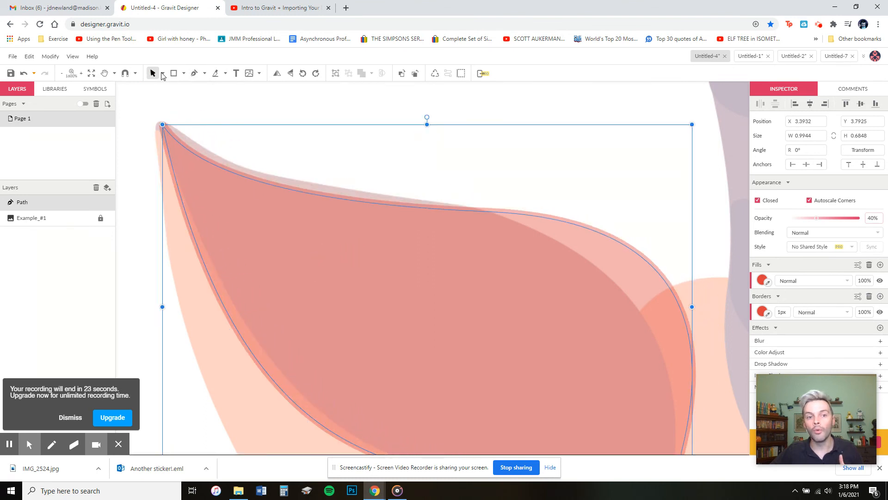
With the Subselect tool, move the node on the ear path's upper edge inward to about X 3.95, Y 3.95
{"action": "left_click", "coordinate": [163, 74]}
{"action": "left_click", "coordinate": [179, 99]}
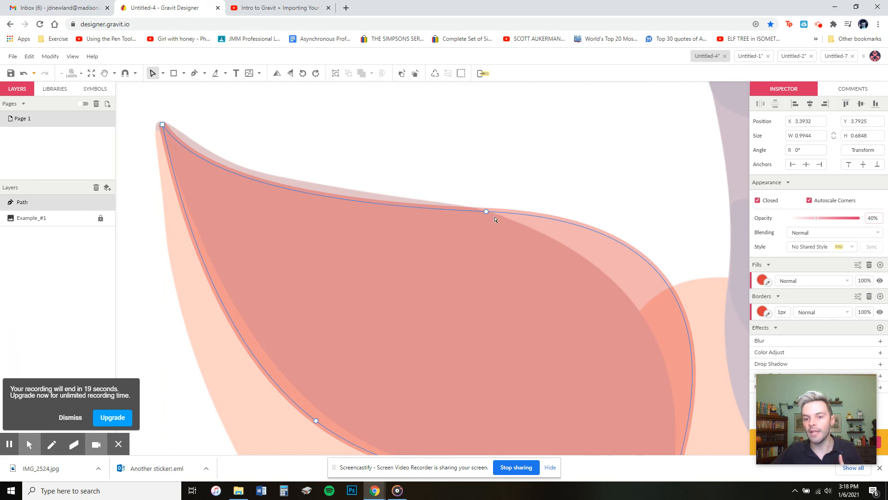
{"action": "left_click_drag", "start_coordinate": [486, 212], "coordinate": [458, 207]}
{"action": "left_click", "coordinate": [477, 225]}
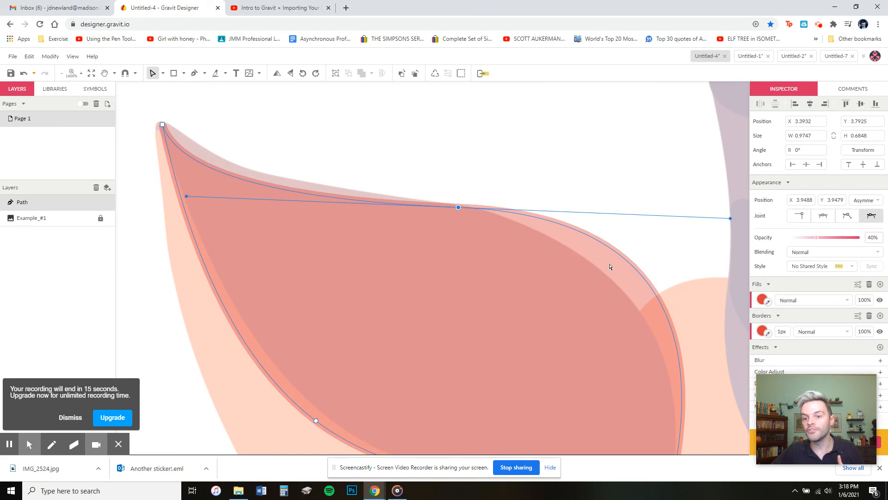
Add a node on the ear path's upper-right curve at about X 4.27, Y 4.11 and adjust the adjoining handles to follow the ear's edge
{"action": "left_click", "coordinate": [646, 281]}
{"action": "left_click_drag", "start_coordinate": [646, 281], "coordinate": [635, 291]}
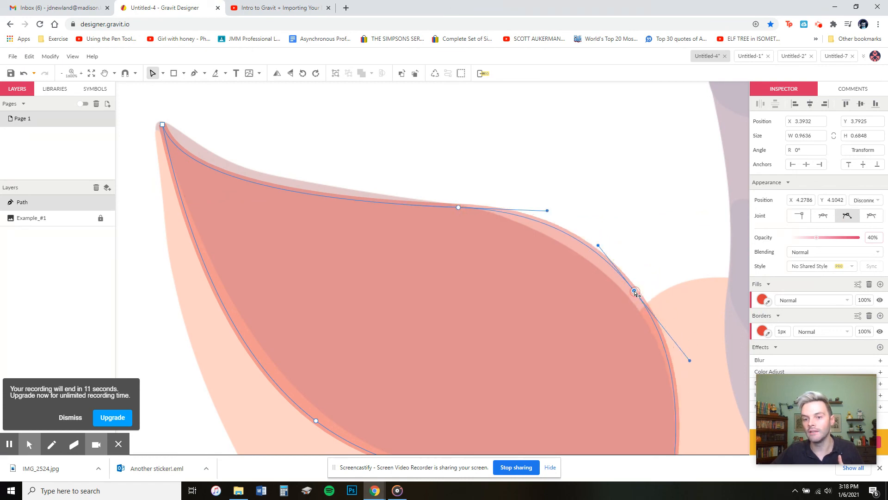
{"action": "left_click_drag", "start_coordinate": [598, 246], "coordinate": [594, 249]}
{"action": "left_click_drag", "start_coordinate": [548, 212], "coordinate": [549, 217]}
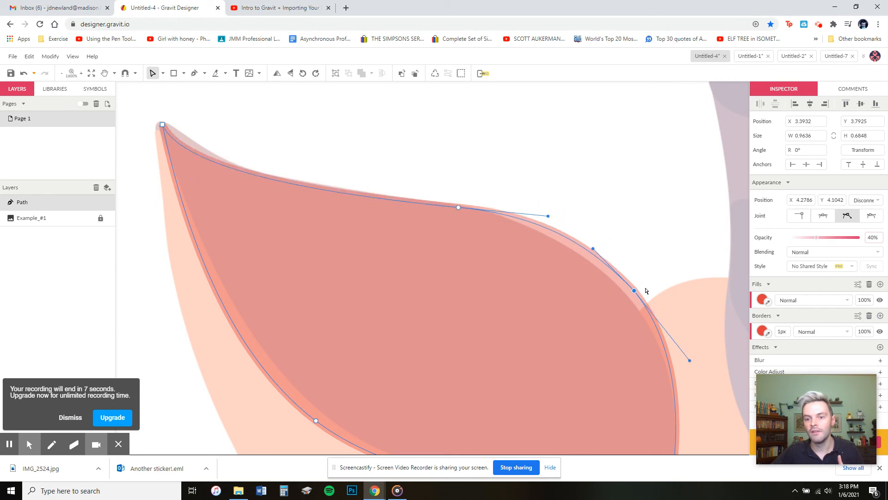
{"action": "left_click_drag", "start_coordinate": [633, 296], "coordinate": [626, 301]}
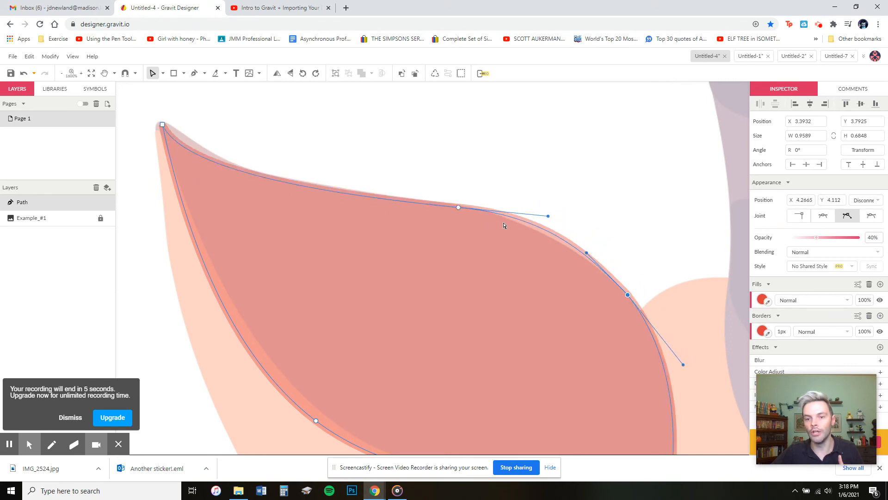